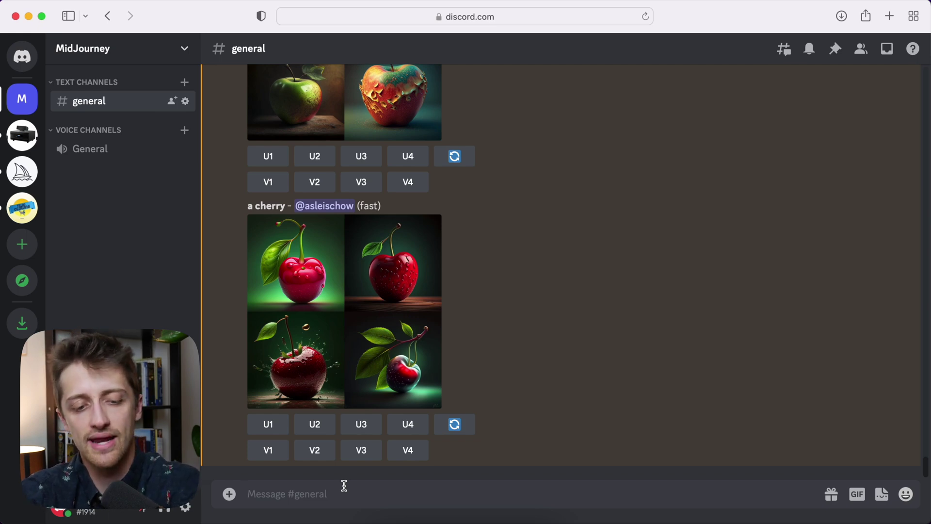
# Enter /settings in the general channel's message box to call up the Midjourney Bot command.
pyautogui.write('/settings')
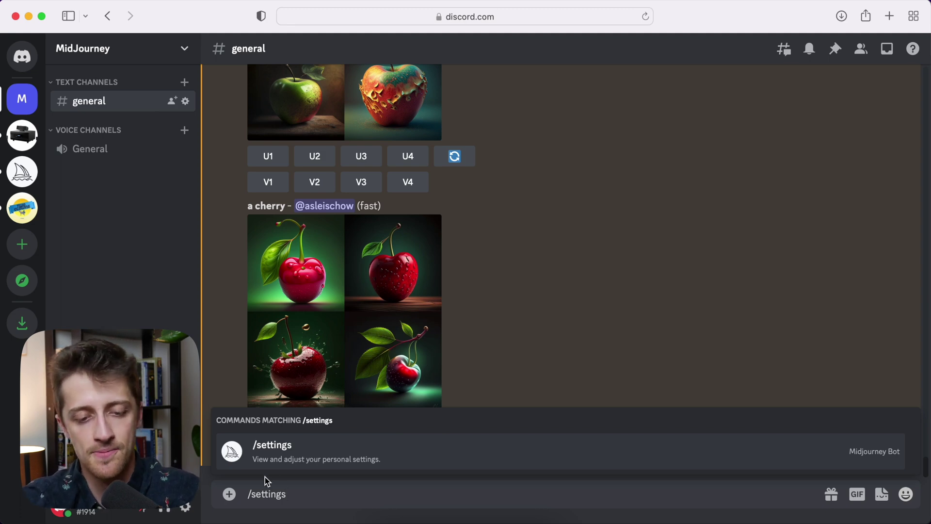
# Post the settings panel, try MJ version 3, then switch back to MJ version 4.
pyautogui.click(296, 457)
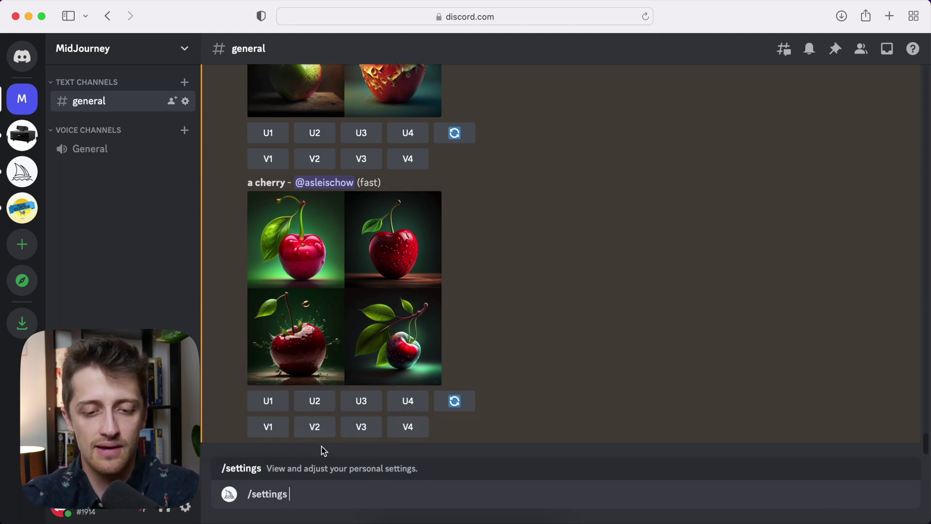
pyautogui.press('Return')
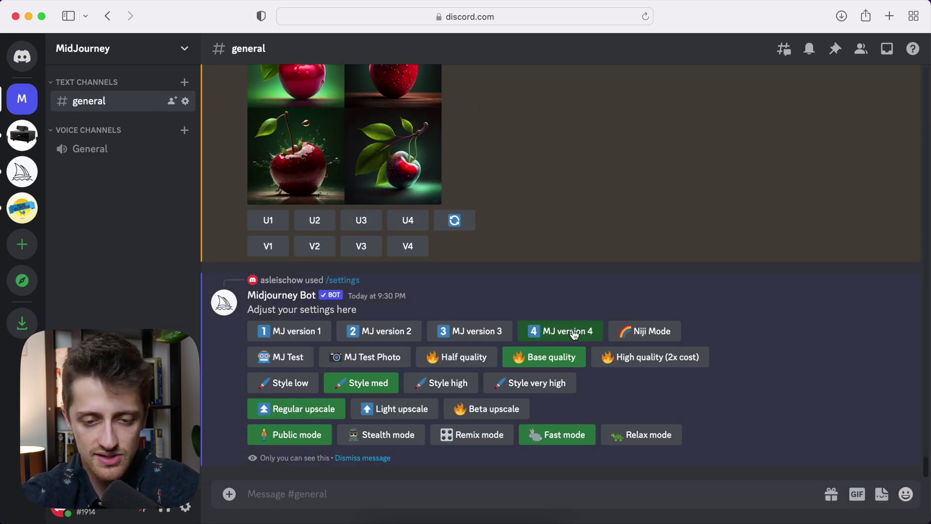
pyautogui.click(500, 331)
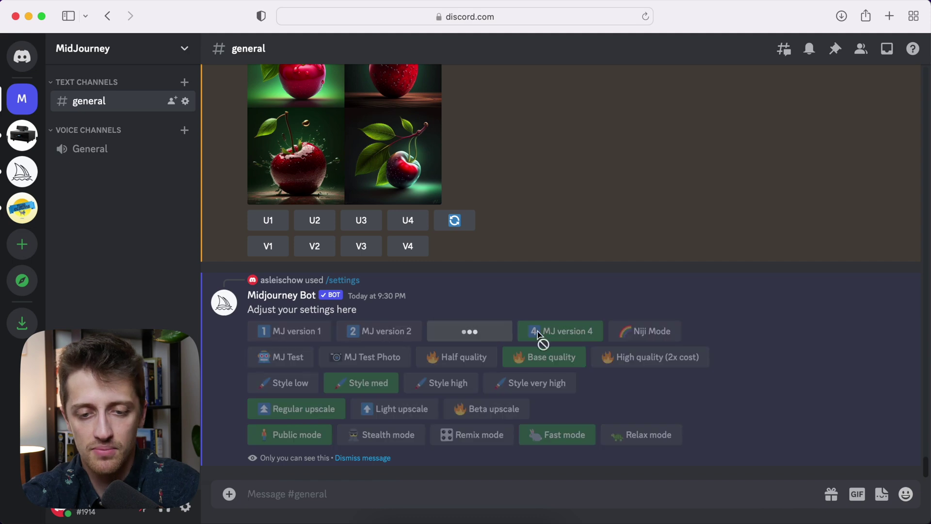
pyautogui.click(552, 333)
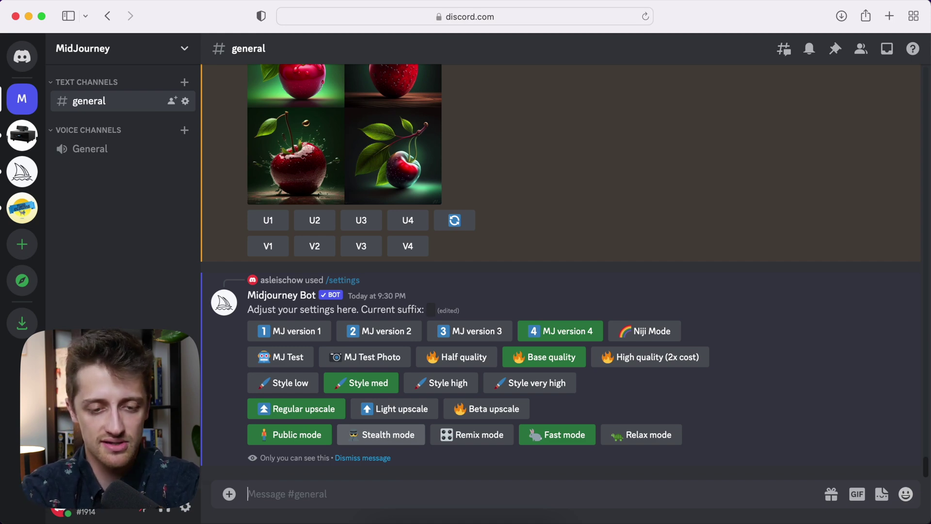
# Generate a grid for 'a happy cartoon hamburger wearing a suit and tie carrying a briefcase' and enlarge it.
pyautogui.write('/imagine')
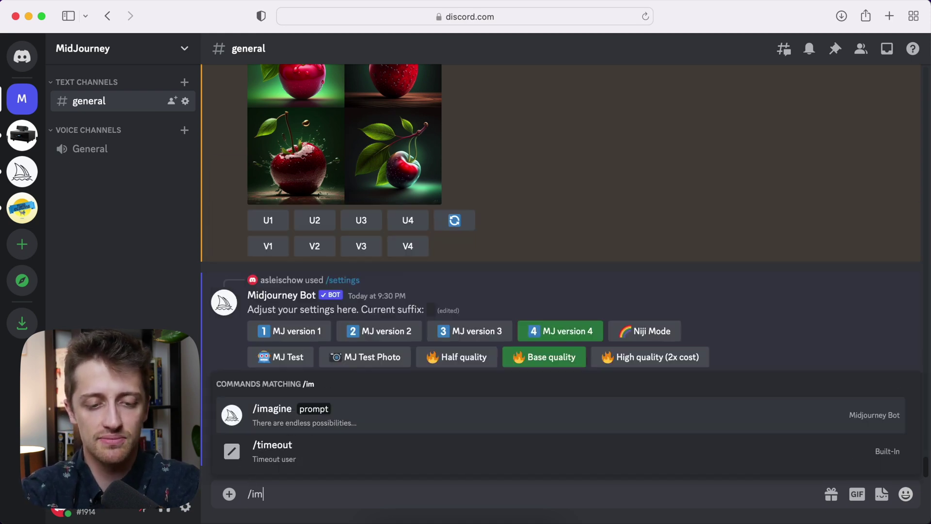
pyautogui.click(416, 442)
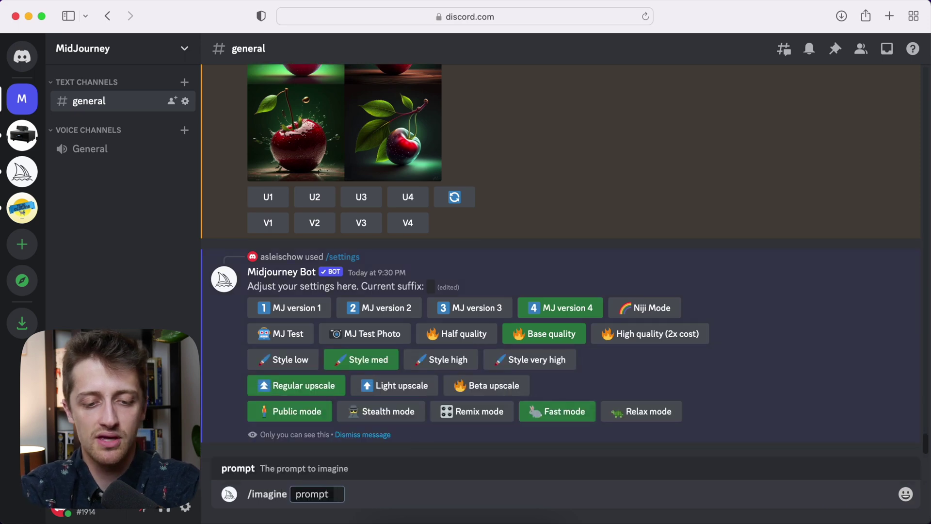
pyautogui.write('a happy cartoon hamburger we')
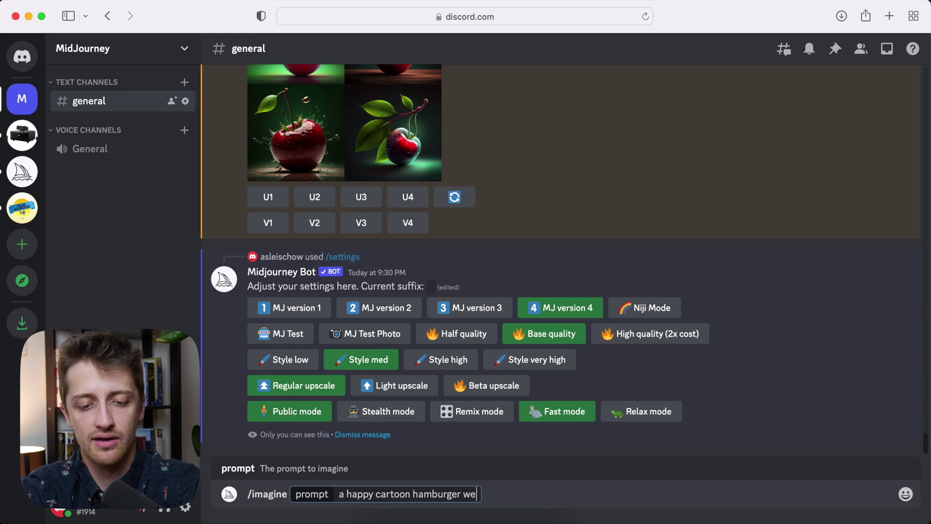
pyautogui.write('aring a su')
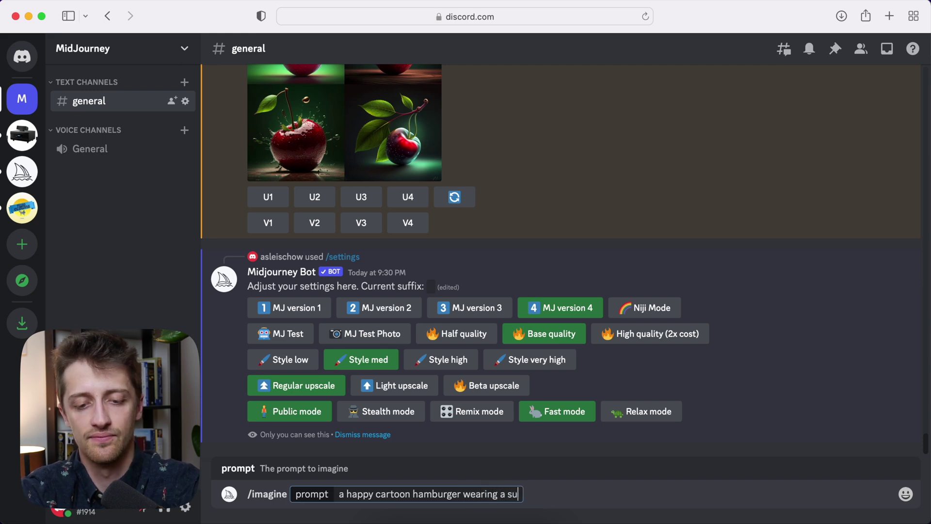
pyautogui.write('it and tie carry')
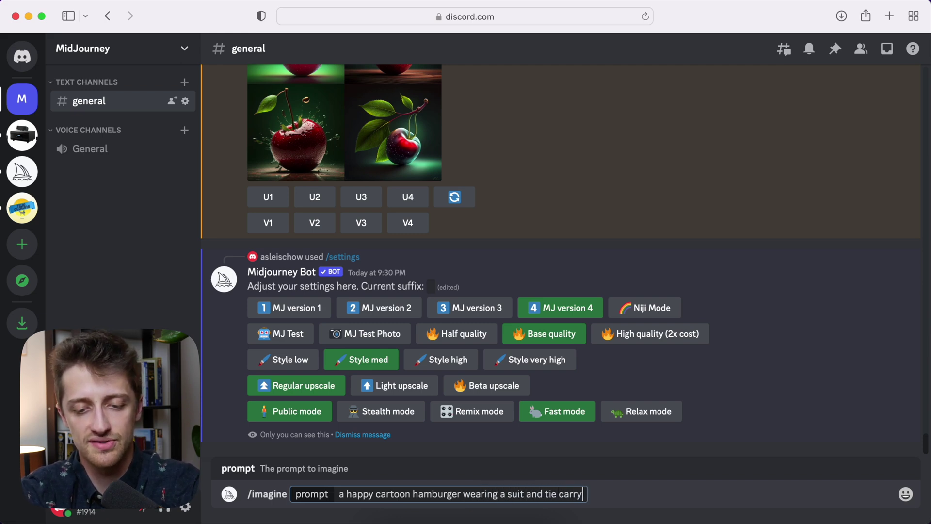
pyautogui.write('ing a briefcas')
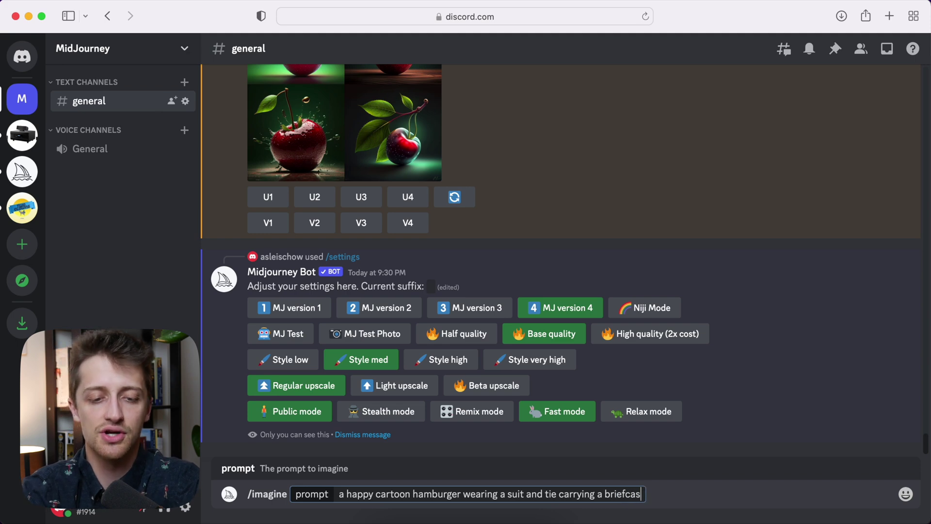
pyautogui.write('e')
pyautogui.press('Return')
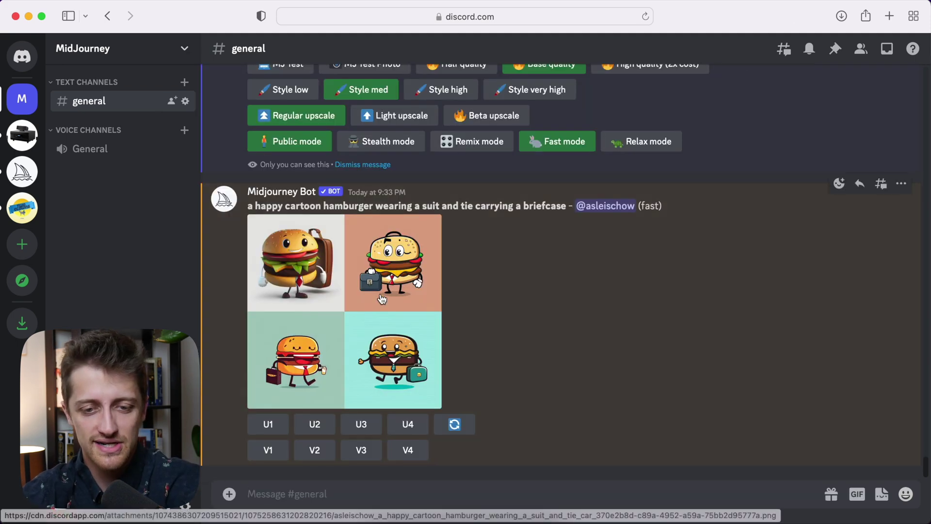
pyautogui.click(382, 299)
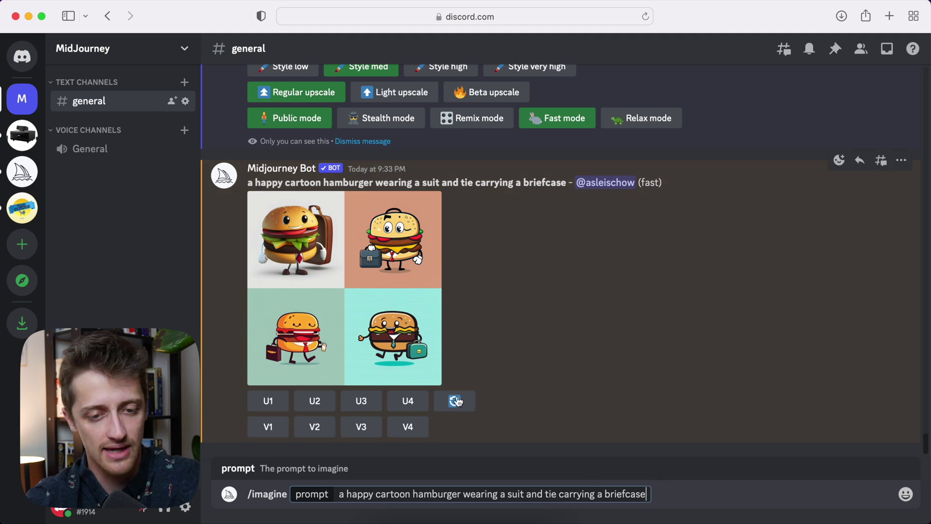
# Resubmit the hamburger prompt with --c 50, then enlarge the original control grid.
pyautogui.write('-')
pyautogui.press('BackSpace')
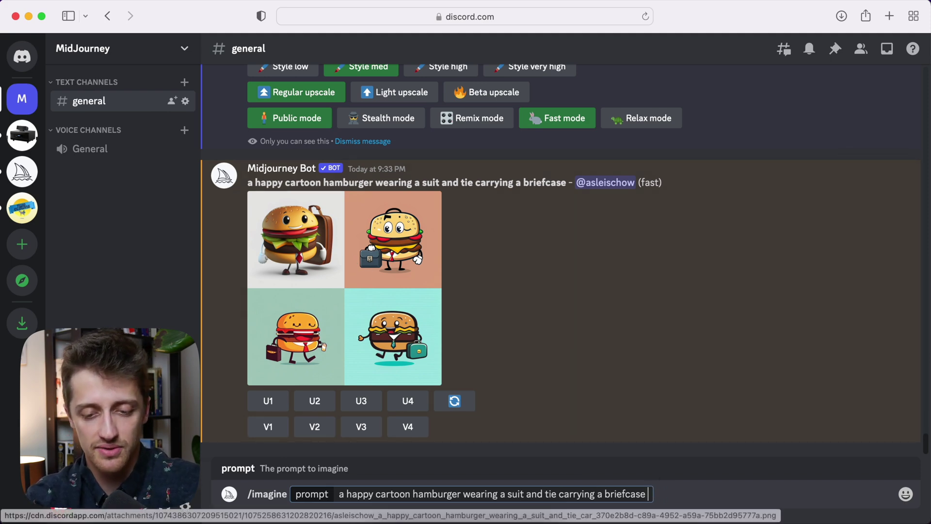
pyautogui.write('--c')
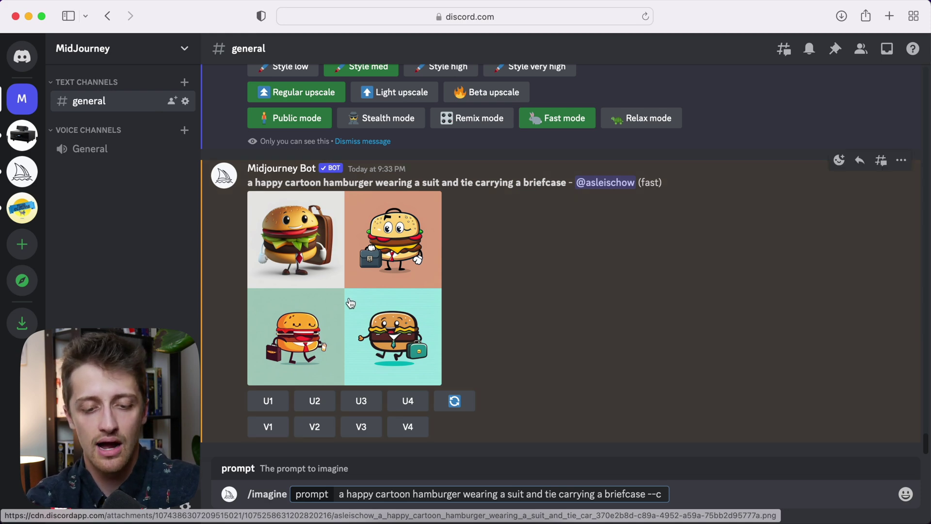
pyautogui.write('50')
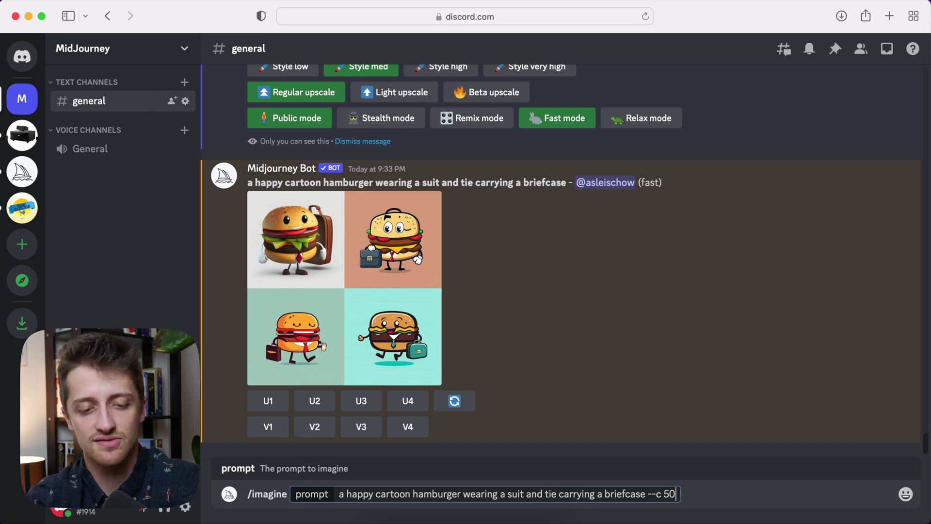
pyautogui.press('Return')
pyautogui.write('/imagine')
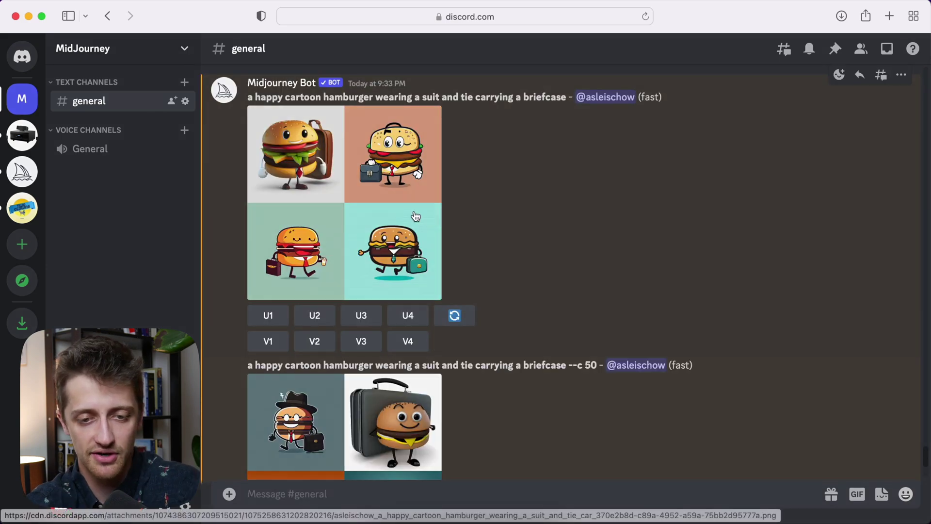
pyautogui.click(415, 217)
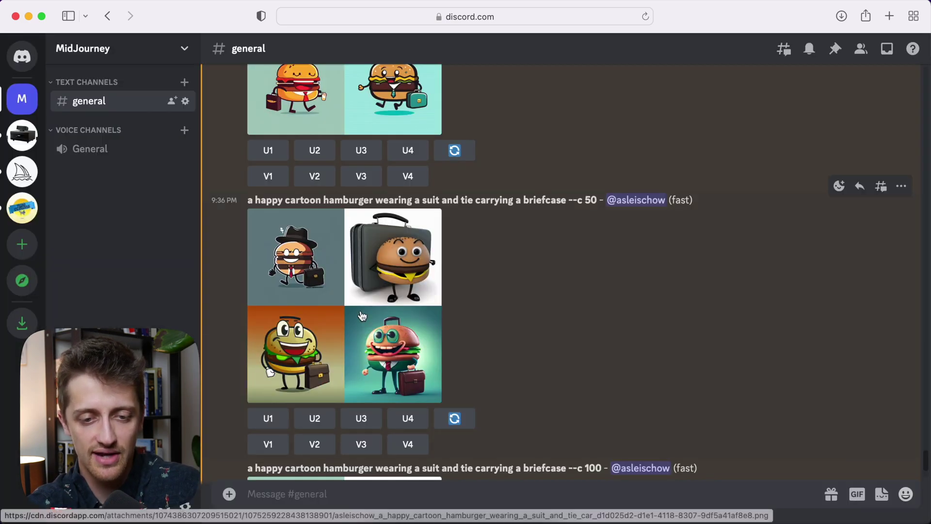
# Enlarge the --c 50 grid, then the --c 100 grid, to compare chaos results.
pyautogui.click(427, 272)
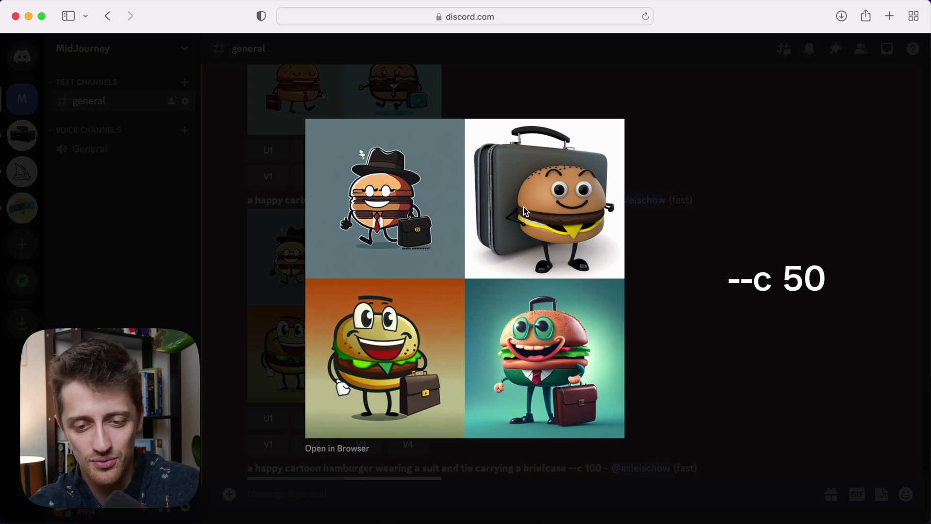
pyautogui.press('Escape')
pyautogui.scroll(-5, 418, 337)
pyautogui.click(418, 337)
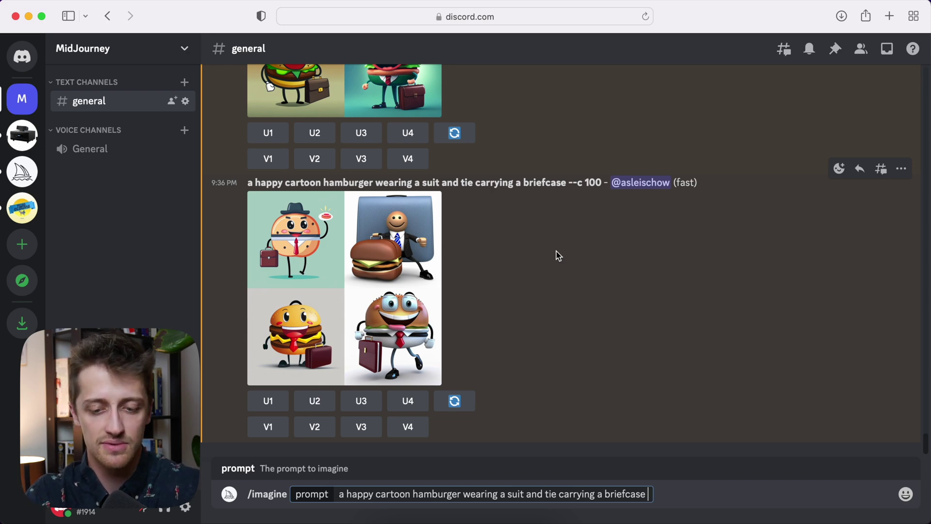
# Submit the hamburger prompt with --s 0 and --s 500, enter --s 1000, and enlarge a stylize grid.
pyautogui.write('--')
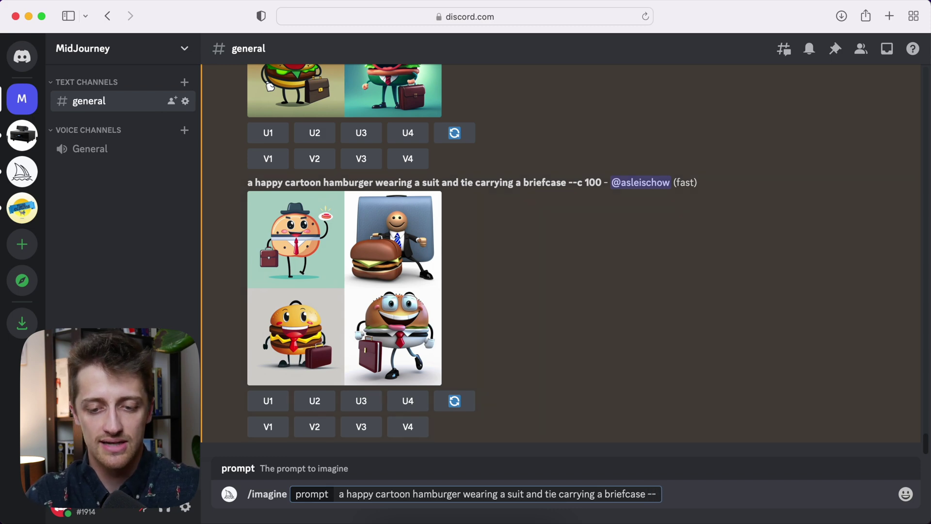
pyautogui.write('s')
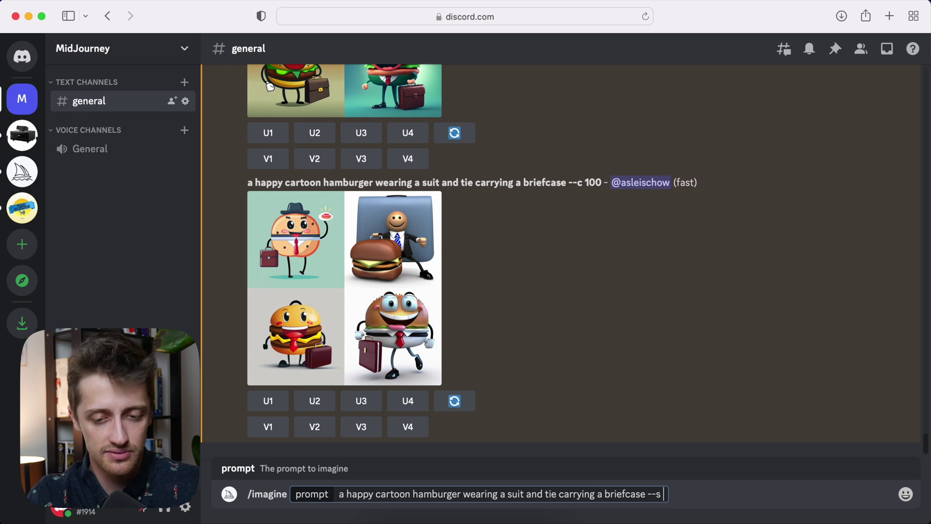
pyautogui.write(' 0')
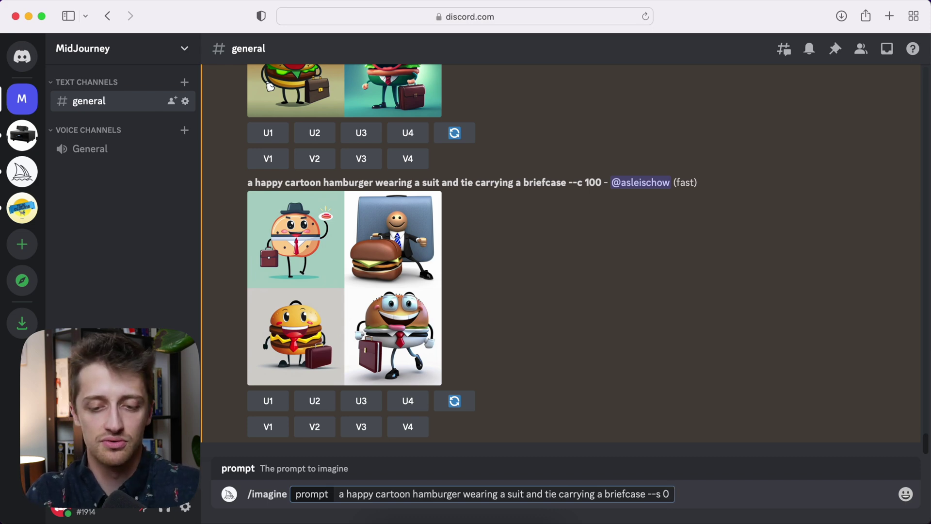
pyautogui.press('Return')
pyautogui.press('super+z')
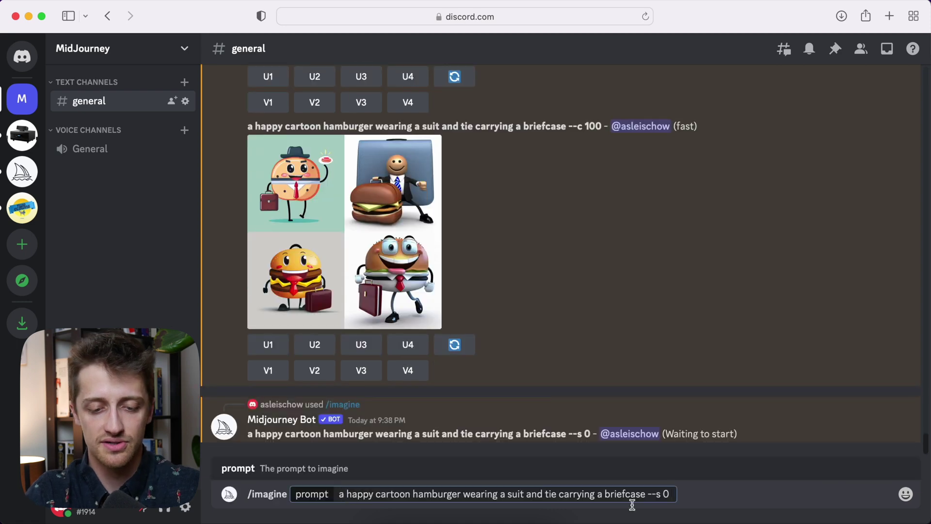
pyautogui.press('BackSpace')
pyautogui.write('500')
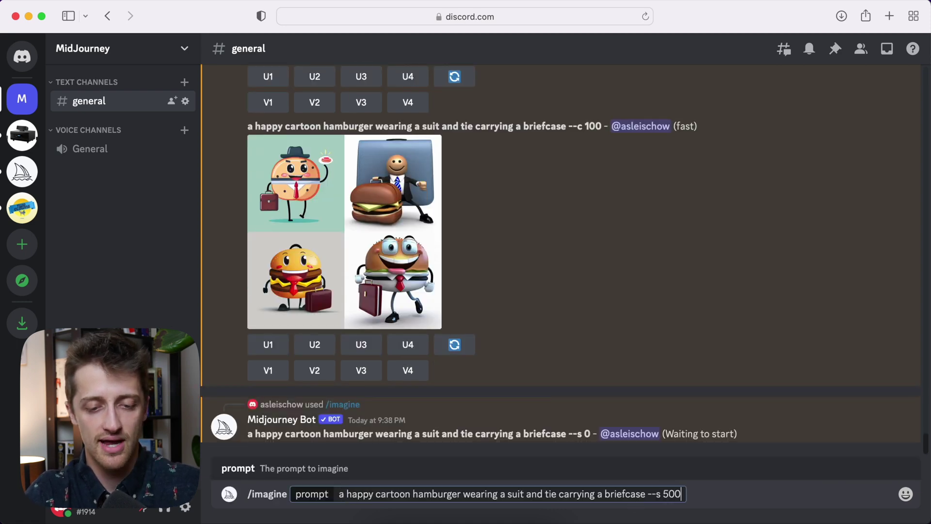
pyautogui.press('Return')
pyautogui.press('super+z')
pyautogui.press('BackSpace')
pyautogui.press('BackSpace')
pyautogui.press('BackSpace')
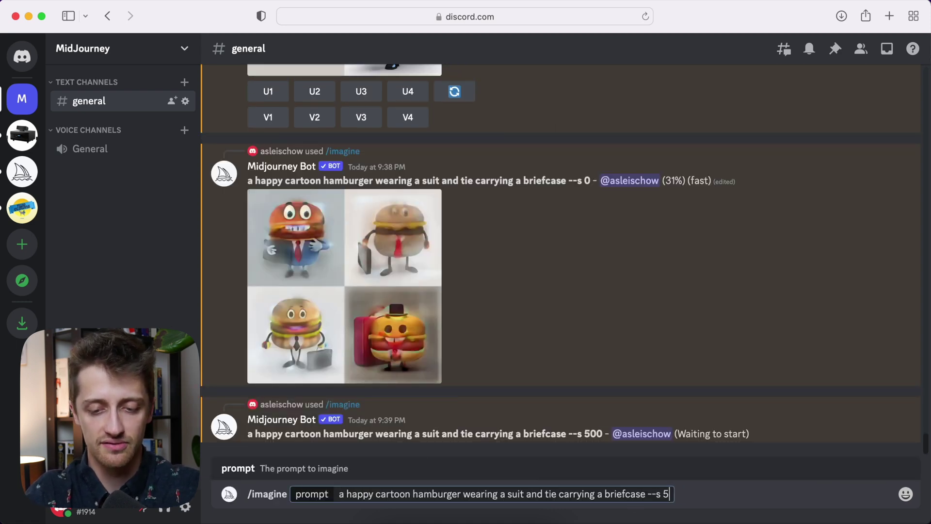
pyautogui.write('1000')
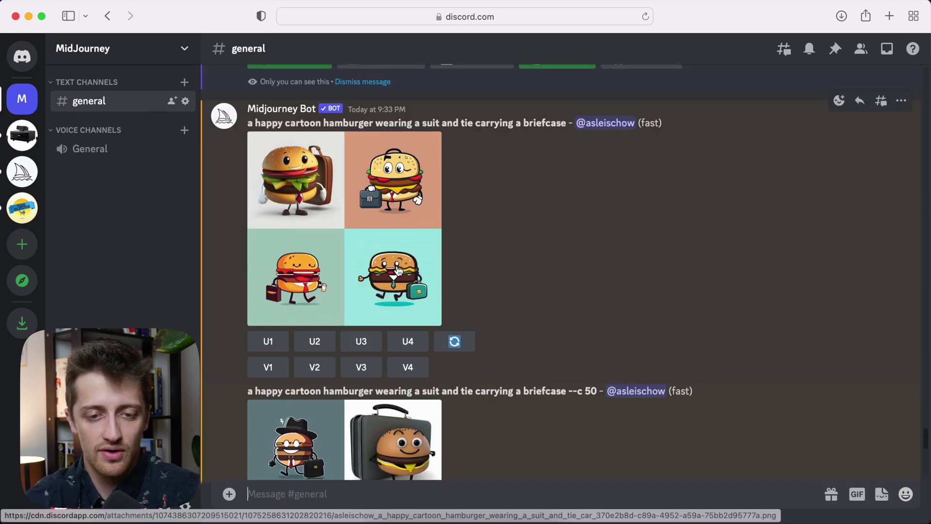
pyautogui.click(388, 243)
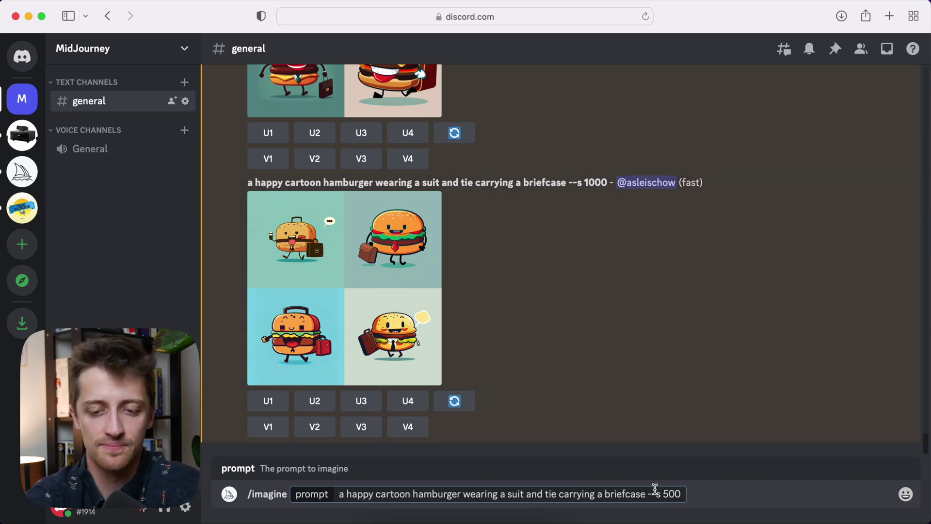
# Bracket 'hamburger' with a ::3 weight and insert '[]::1' at 'briefcase' before --s 500.
pyautogui.moveTo(654, 493); pyautogui.dragTo(688, 496)
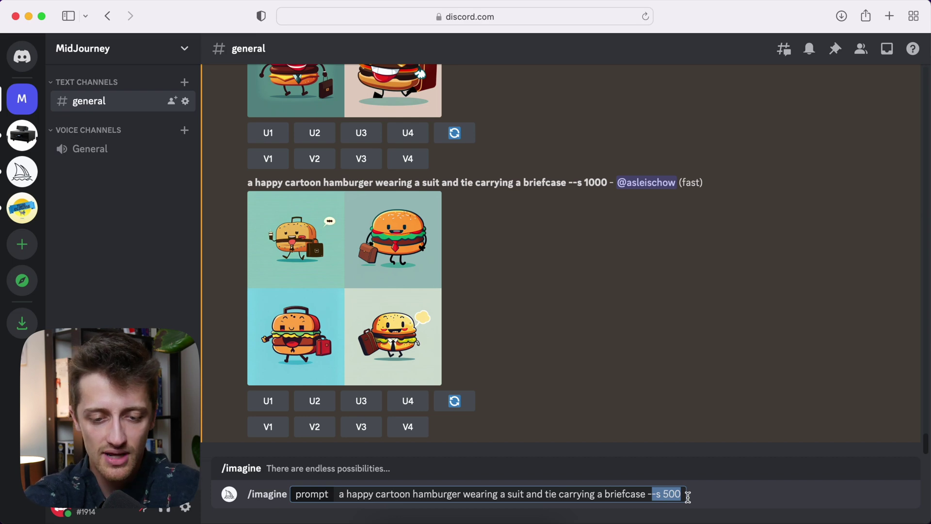
pyautogui.click(626, 494)
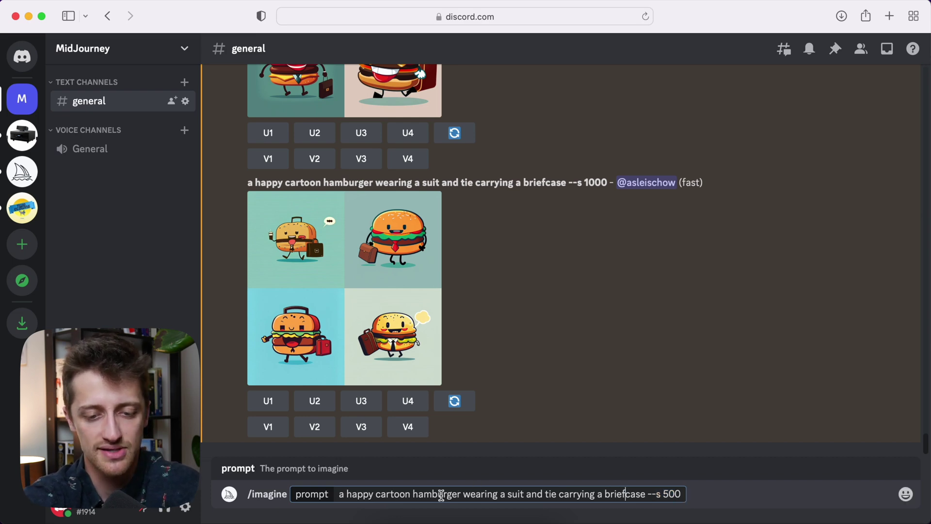
pyautogui.click(416, 494)
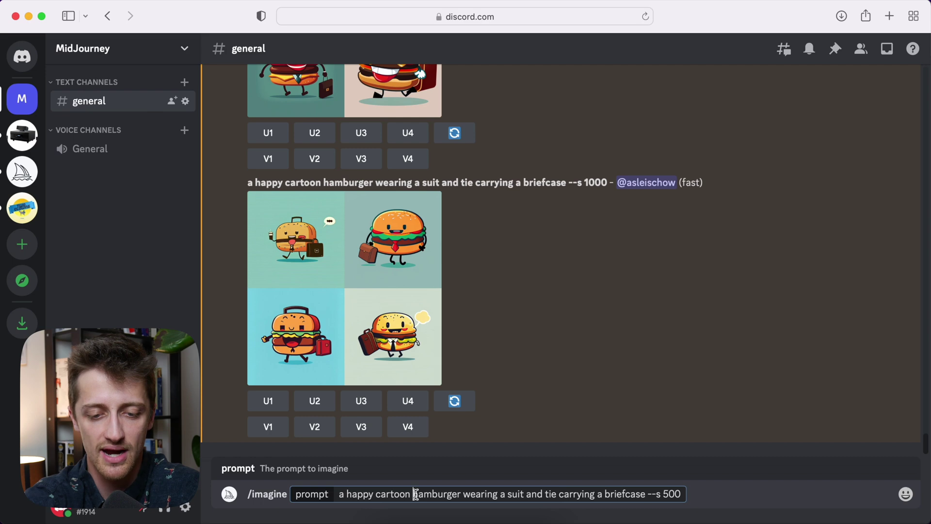
pyautogui.click(462, 495)
pyautogui.write(']')
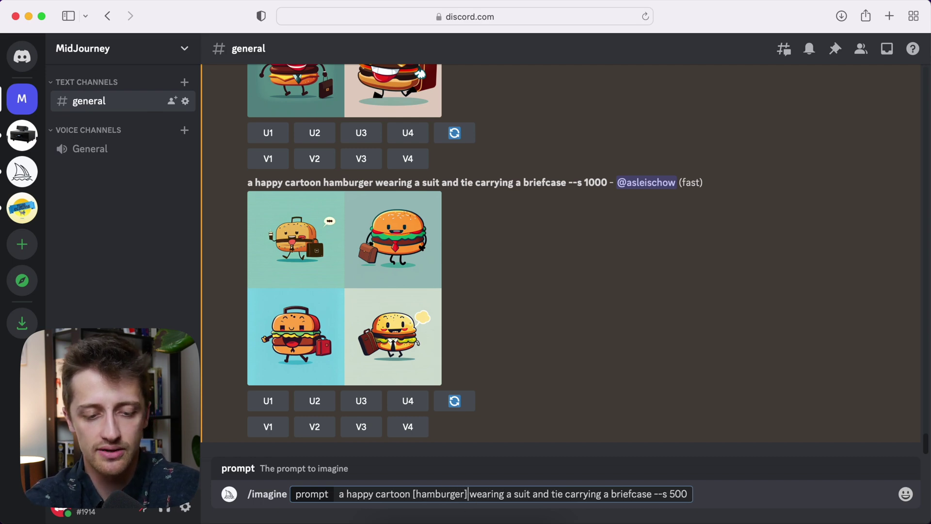
pyautogui.write('::3')
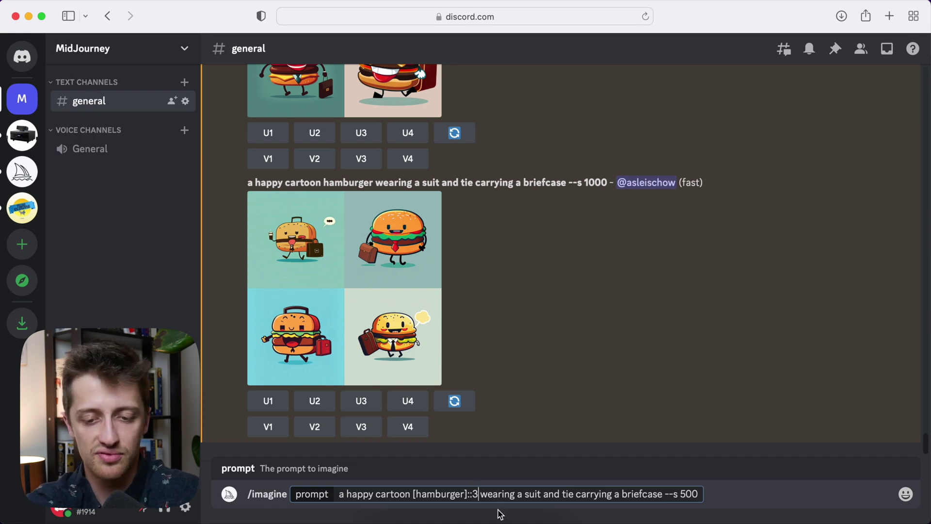
pyautogui.click(621, 493)
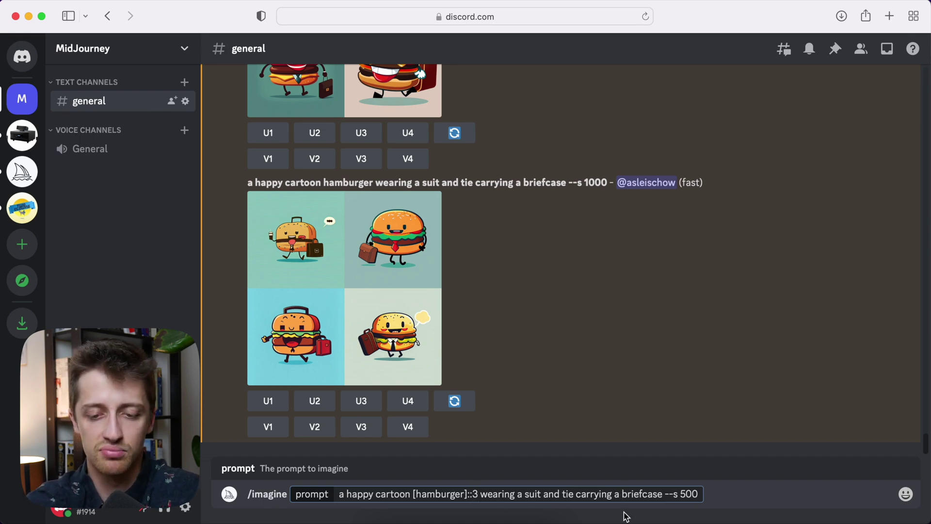
pyautogui.write('[')
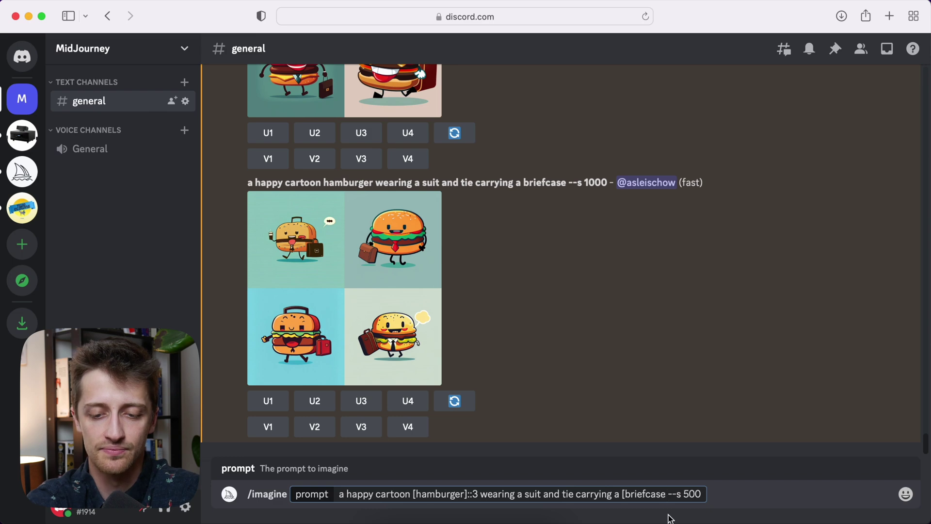
pyautogui.write(']::')
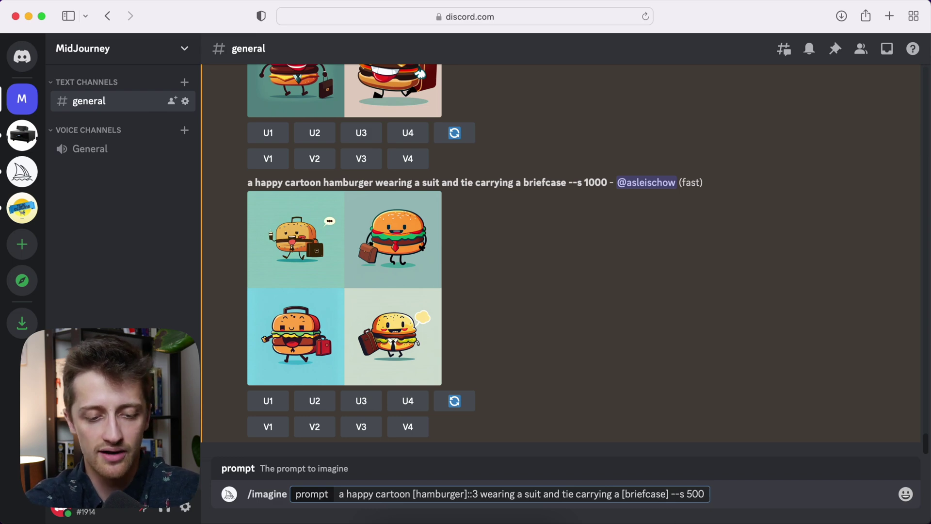
pyautogui.write('1')
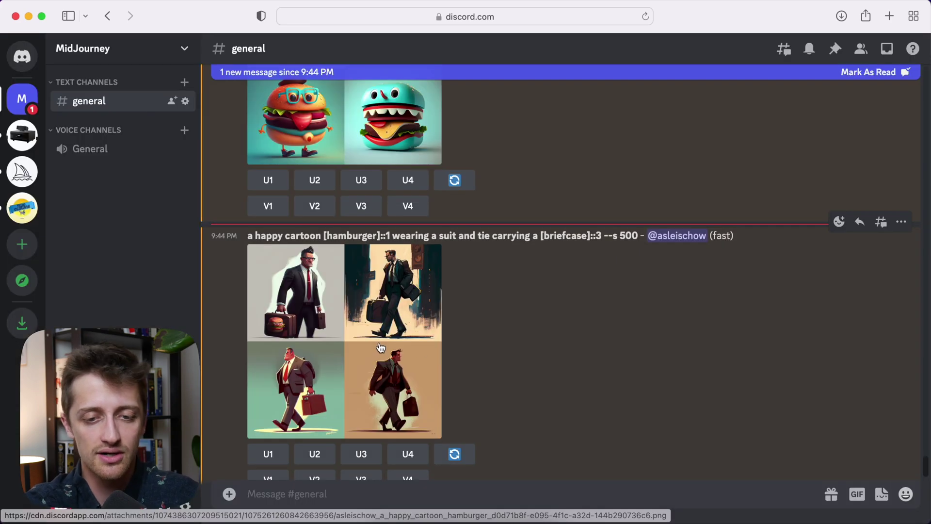
# Enlarge the briefcase-weighted businessmen grid, then the earlier hamburger-weighted burger grid.
pyautogui.click(436, 311)
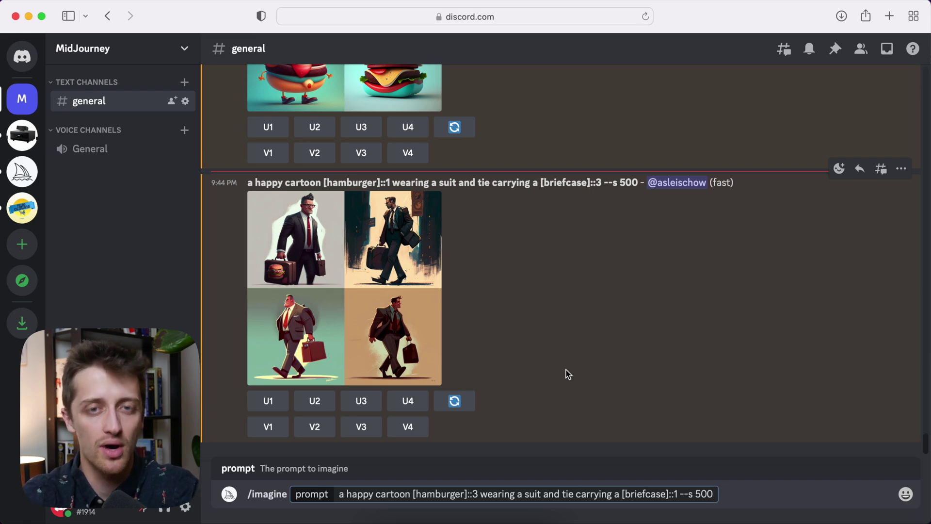
pyautogui.scroll(5, 566, 370)
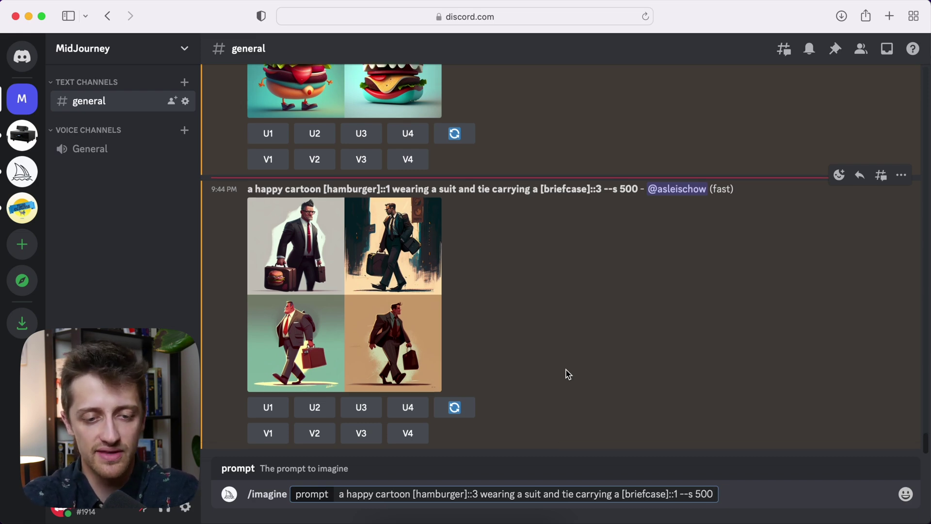
pyautogui.click(359, 219)
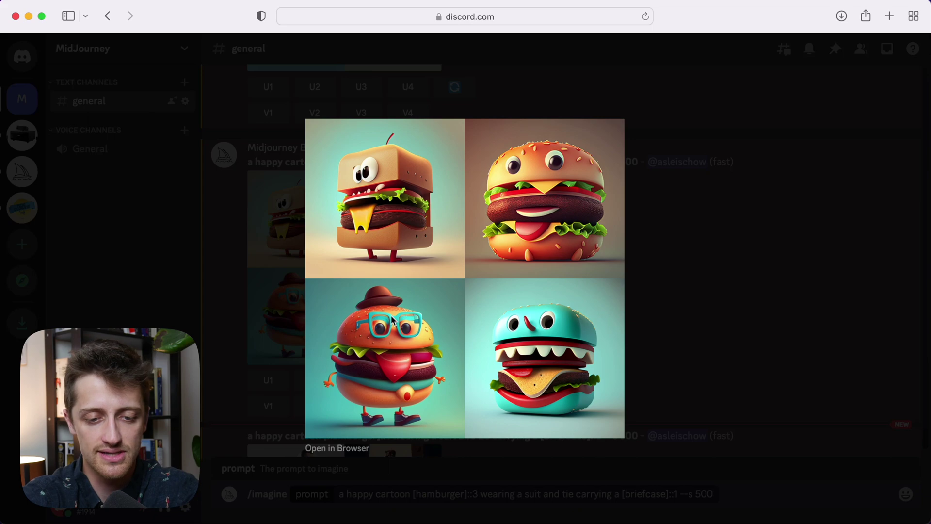
# Close the enlarged image and append '--no glasses' to the hamburger::3 briefcase::1 prompt.
pyautogui.click(651, 361)
pyautogui.scroll(-5, 628, 370)
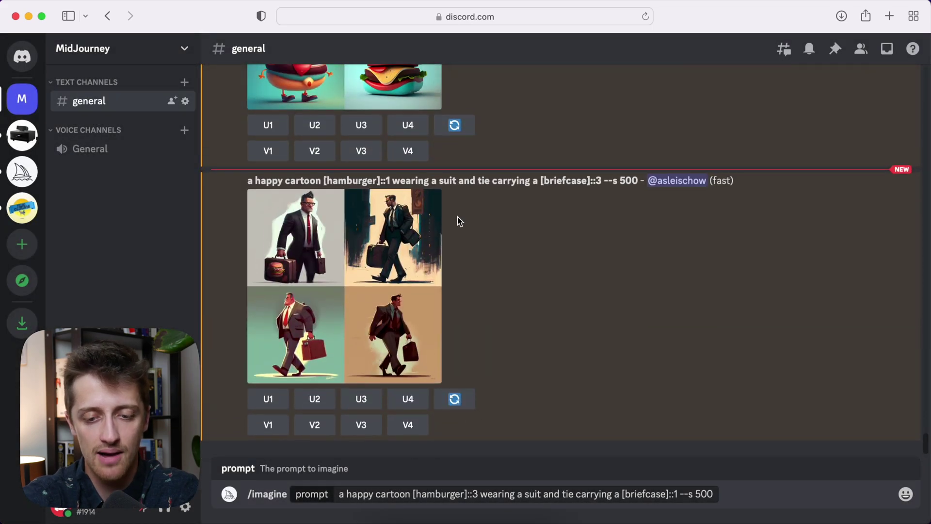
pyautogui.scroll(4, 458, 217)
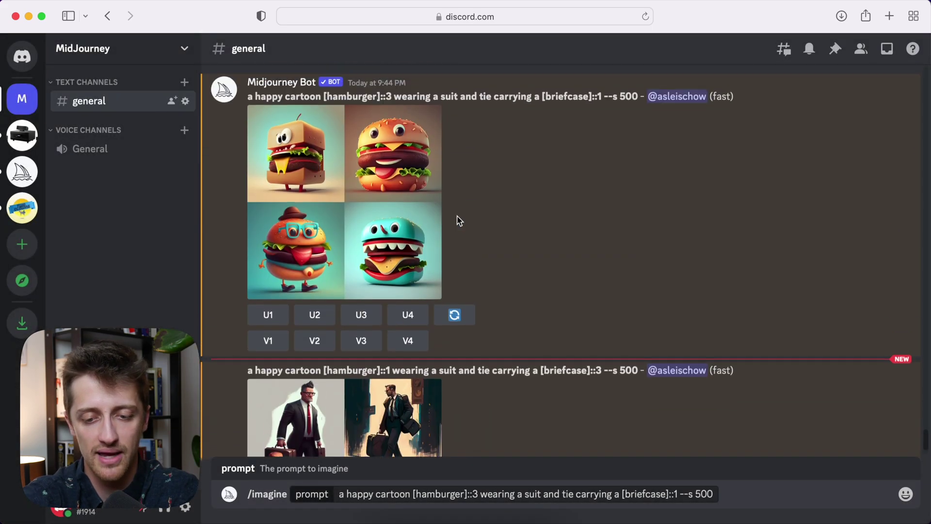
pyautogui.click(713, 494)
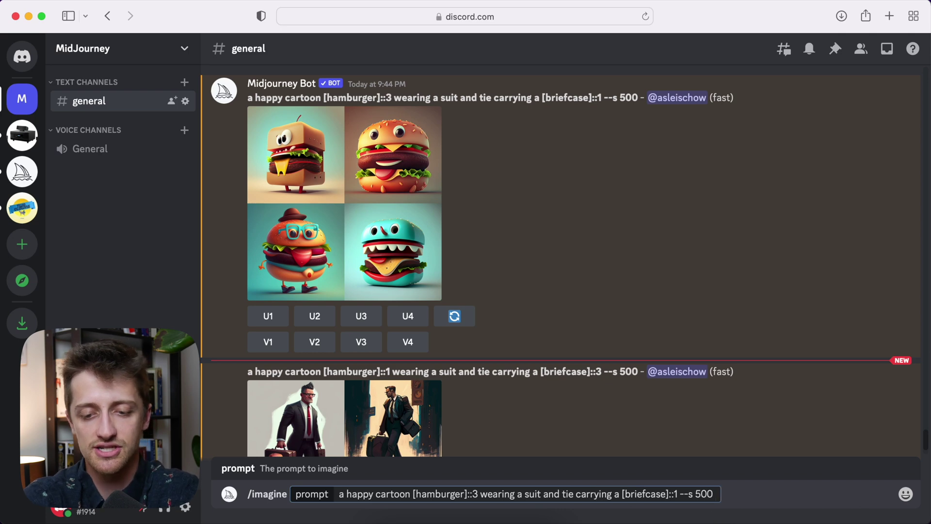
pyautogui.write('--no')
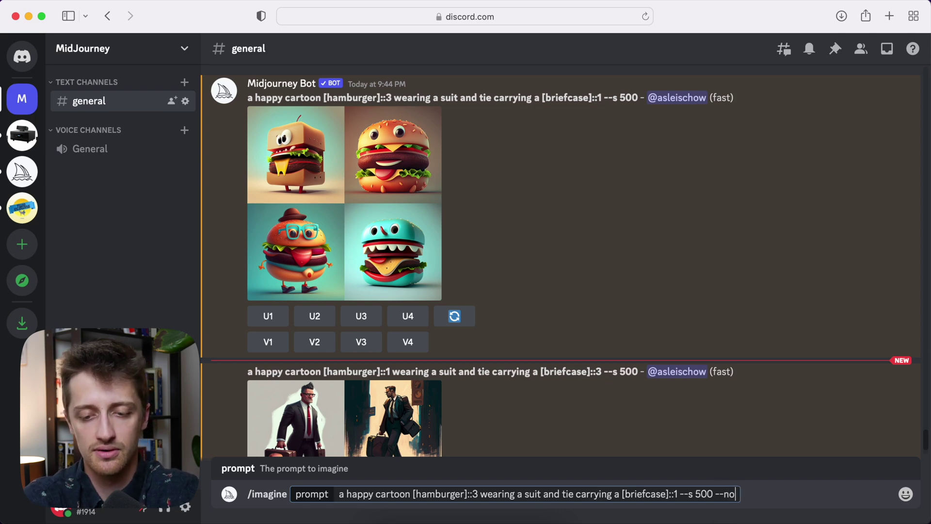
pyautogui.write(' glasses')
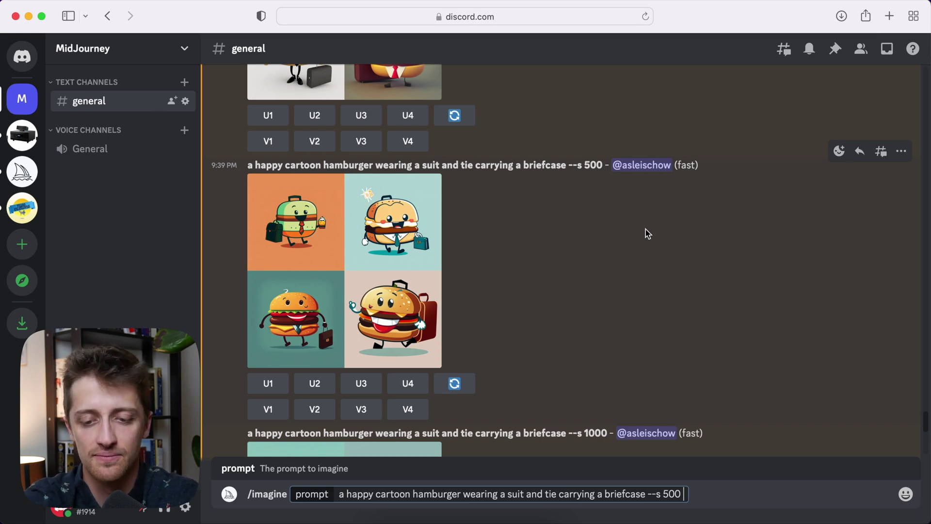
# Add 'colorful' before --s 500 and submit the hamburger prompt.
pyautogui.click(646, 494)
pyautogui.write('colorful')
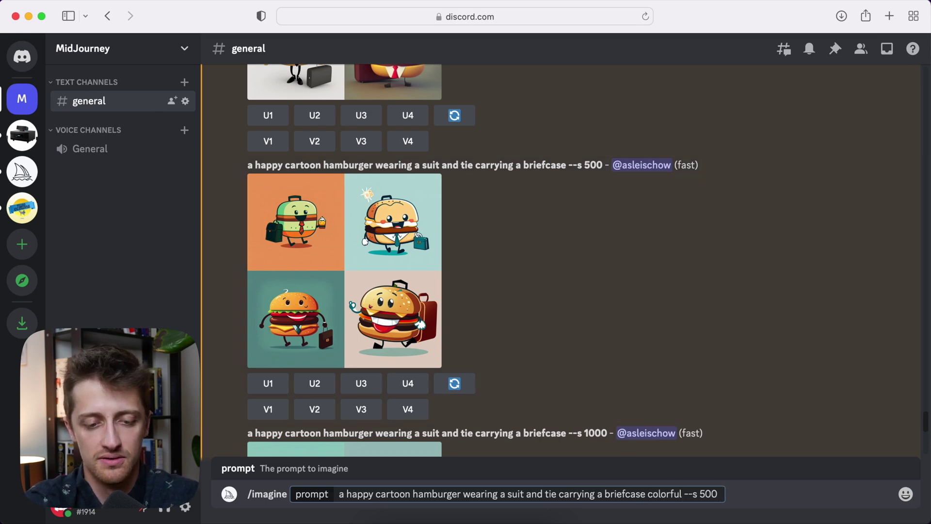
pyautogui.press('Return')
# Replace 'colorful' with 'magnificent' and submit the prompt again.
pyautogui.press('super+z')
pyautogui.press('BackSpace')
pyautogui.press('BackSpace')
pyautogui.press('BackSpace')
pyautogui.press('BackSpace')
pyautogui.press('BackSpace')
pyautogui.press('BackSpace')
pyautogui.press('BackSpace')
pyautogui.press('BackSpace')
pyautogui.press('BackSpace')
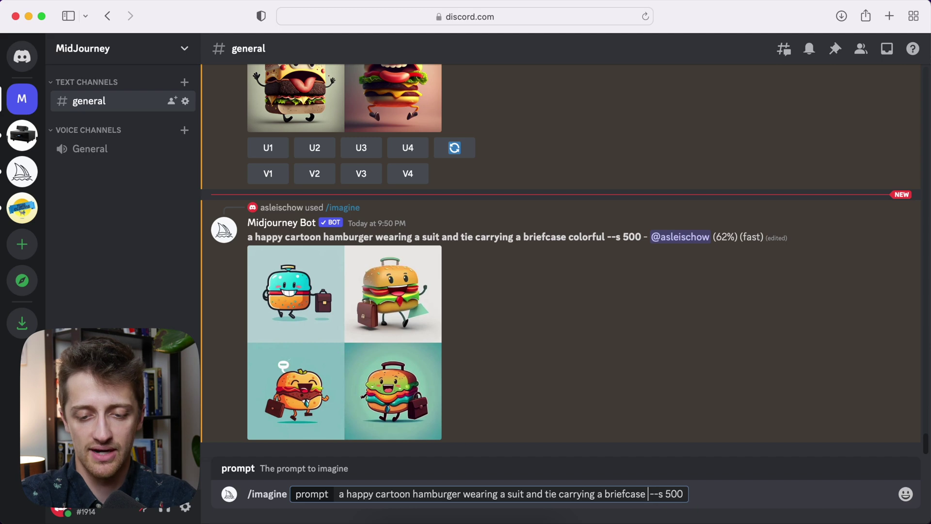
pyautogui.write('magnificent')
pyautogui.press('Return')
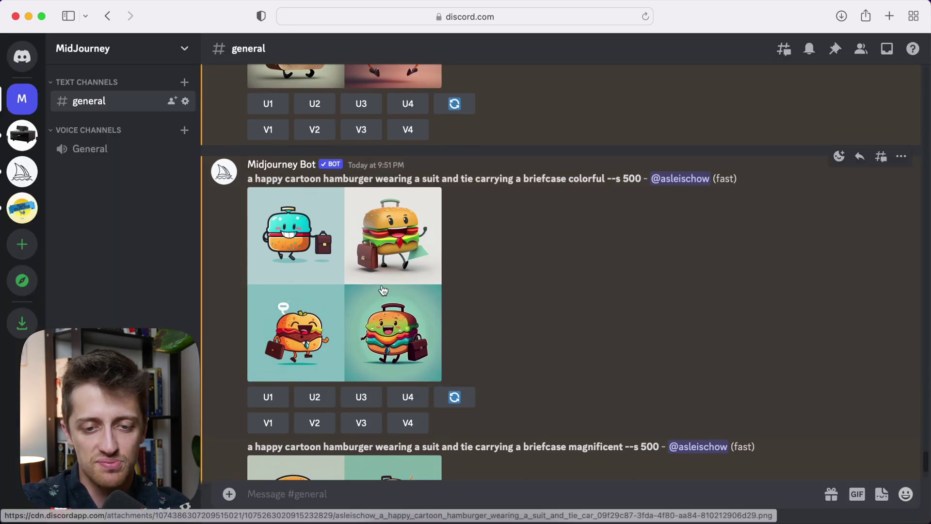
# Enlarge the colorful hamburger result grid to compare it with the plain --s 500 grid.
pyautogui.click(439, 342)
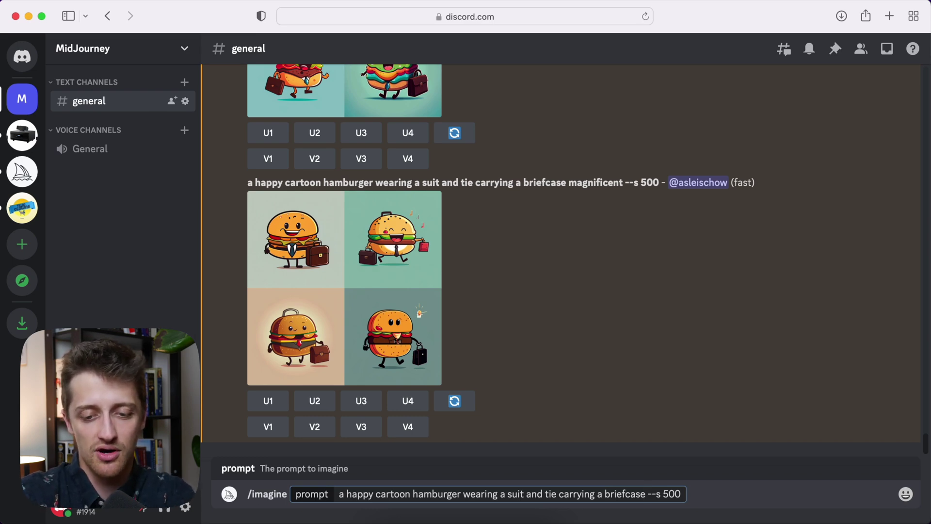
# Submit the hamburger prompt with 'pixar animation style', then with 'surrealism', before --s 500.
pyautogui.write('pixar animation')
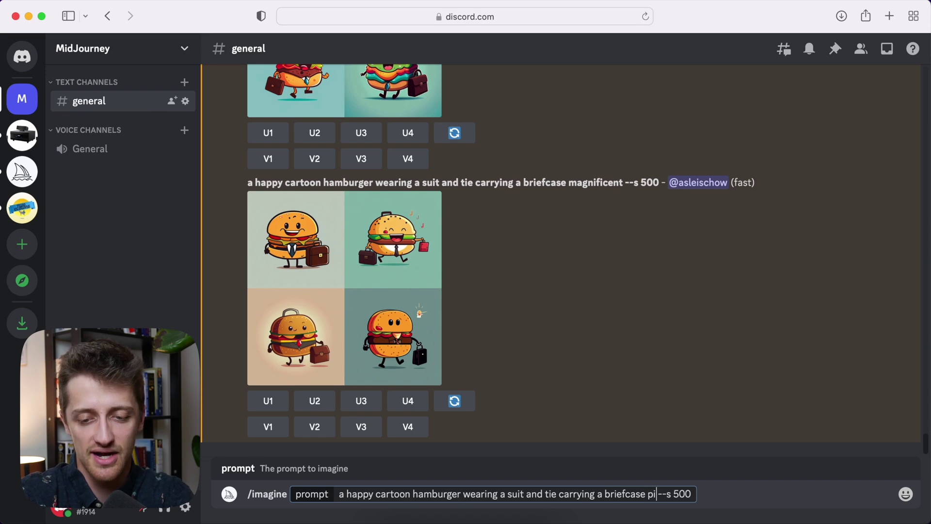
pyautogui.write(' style')
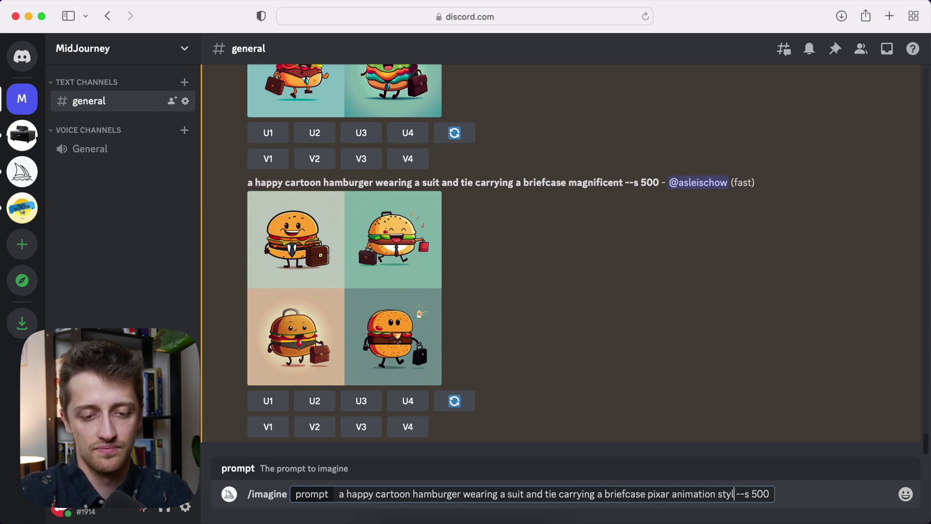
pyautogui.press('BackSpace')
pyautogui.press('BackSpace')
pyautogui.press('BackSpace')
pyautogui.press('BackSpace')
pyautogui.press('BackSpace')
pyautogui.press('BackSpace')
pyautogui.press('BackSpace')
pyautogui.press('BackSpace')
pyautogui.press('BackSpace')
pyautogui.press('BackSpace')
pyautogui.press('BackSpace')
pyautogui.press('BackSpace')
pyautogui.press('BackSpace')
pyautogui.press('BackSpace')
pyautogui.press('BackSpace')
pyautogui.press('BackSpace')
pyautogui.press('BackSpace')
pyautogui.press('BackSpace')
pyautogui.press('BackSpace')
pyautogui.press('BackSpace')
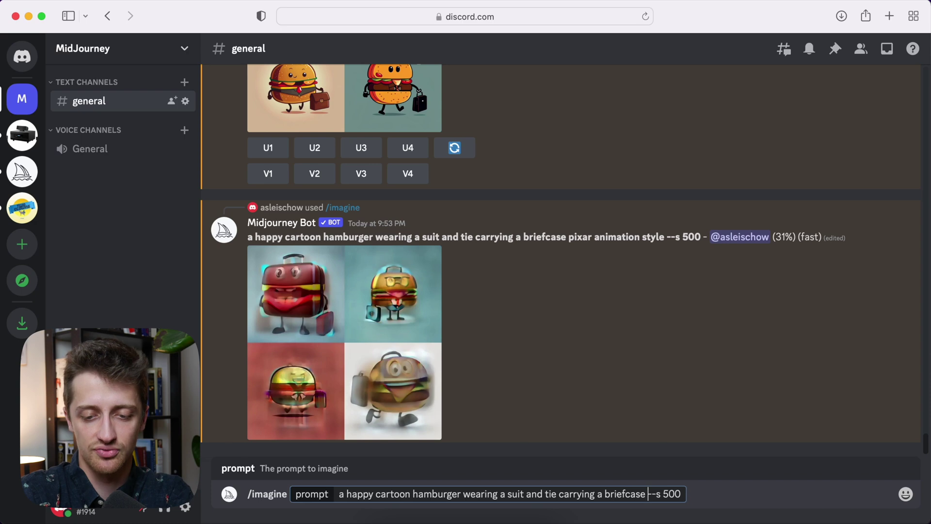
pyautogui.write('surrealism')
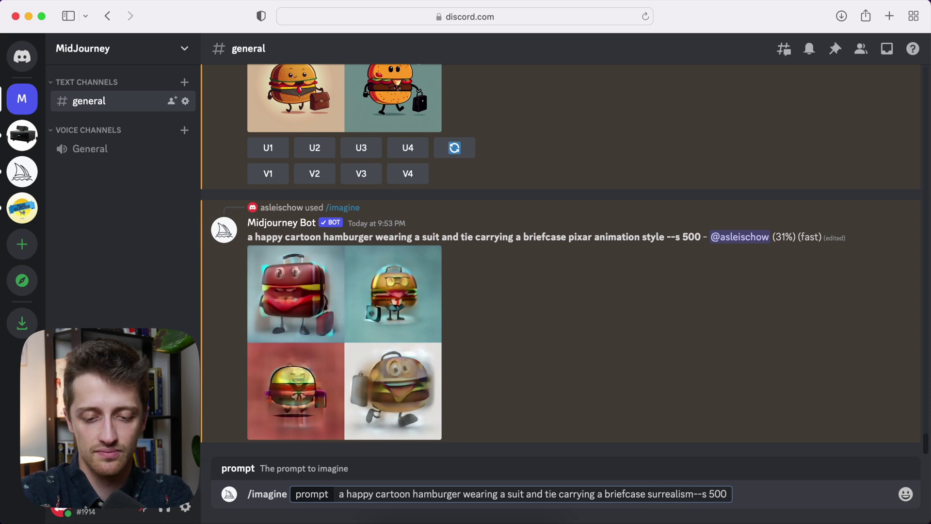
pyautogui.press('End')
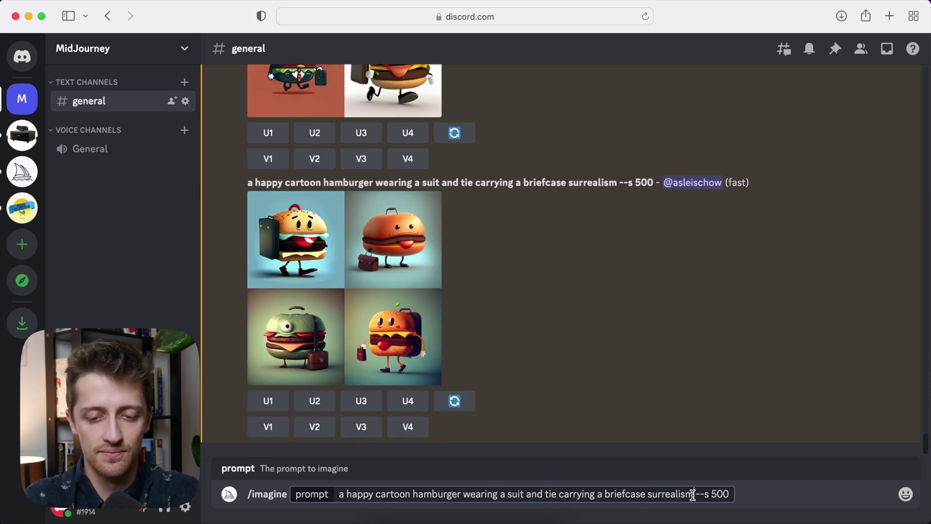
# Replace 'surrealism' with 'andy warhol' in the prompt.
pyautogui.click(693, 495)
pyautogui.press('BackSpace')
pyautogui.press('BackSpace')
pyautogui.press('BackSpace')
pyautogui.press('BackSpace')
pyautogui.press('BackSpace')
pyautogui.press('BackSpace')
pyautogui.press('BackSpace')
pyautogui.press('BackSpace')
pyautogui.press('BackSpace')
pyautogui.press('BackSpace')
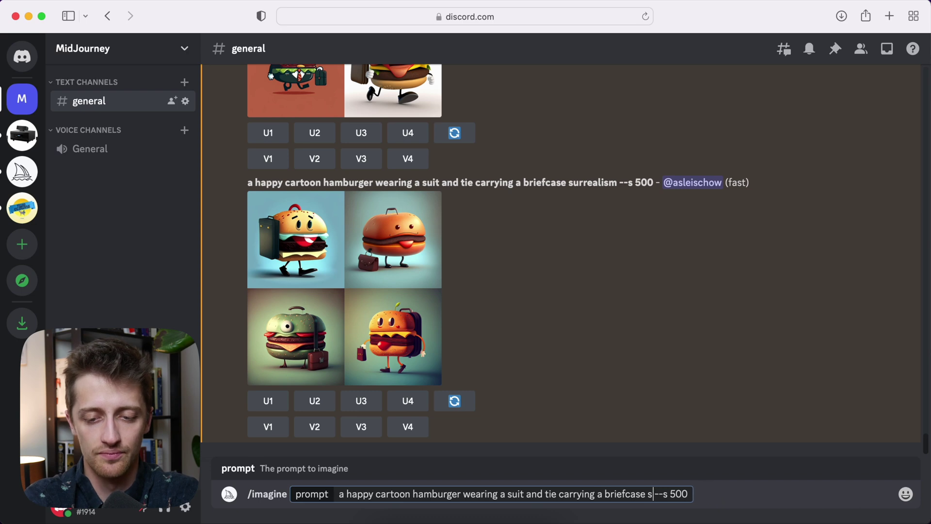
pyautogui.write('andy warho')
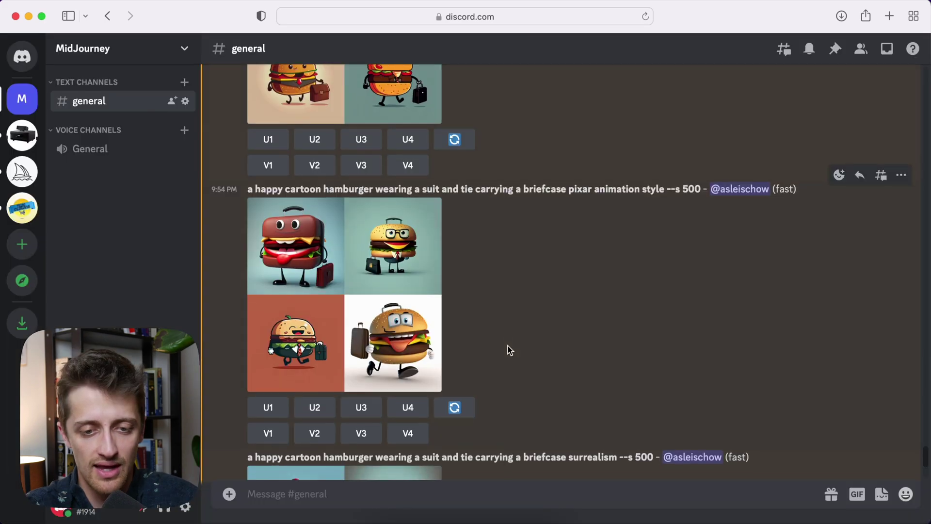
# View the pixar animation style and andy warhol hamburger grids enlarged.
pyautogui.scroll(-2, 507, 350)
pyautogui.click(403, 304)
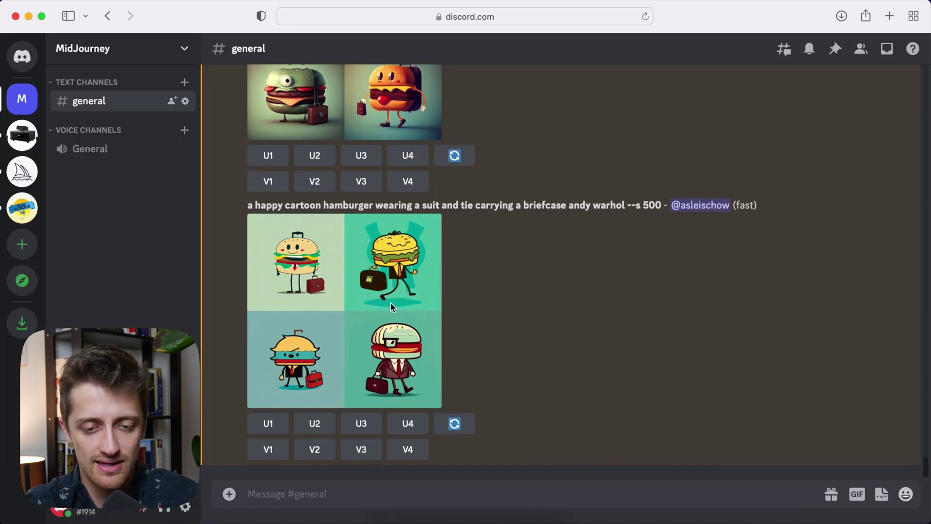
pyautogui.click(393, 310)
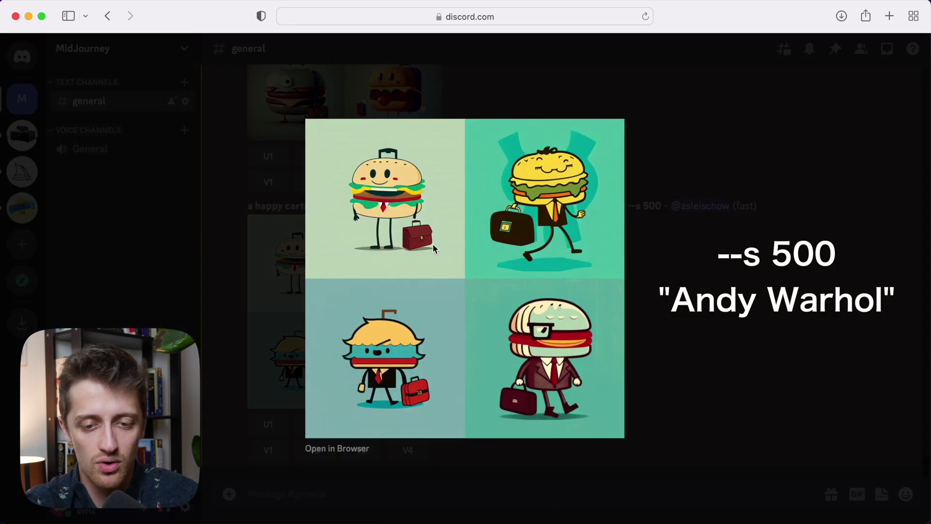